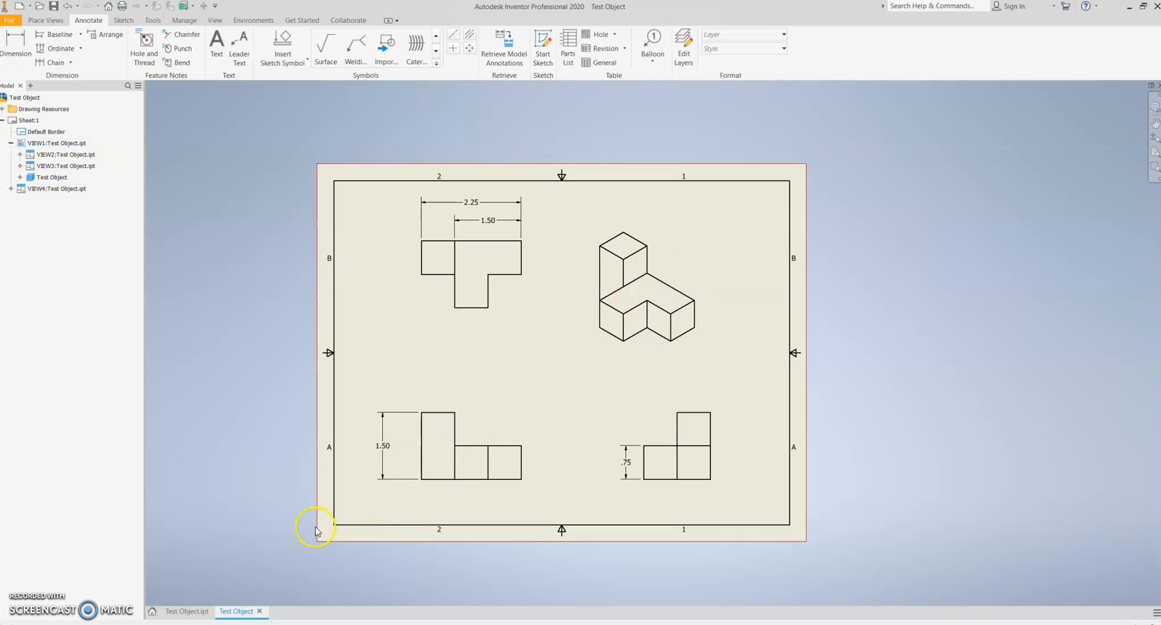
# - From the Test Object part, create a new drawing using the Standard.idw template
pyautogui.click(187, 612)
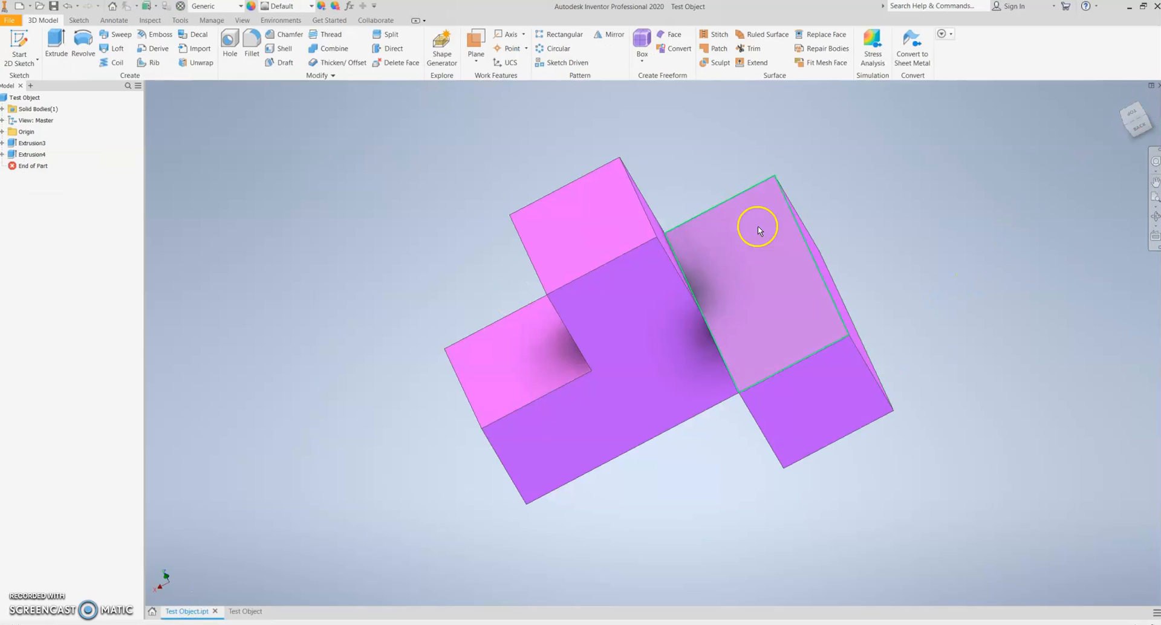
pyautogui.click(13, 22)
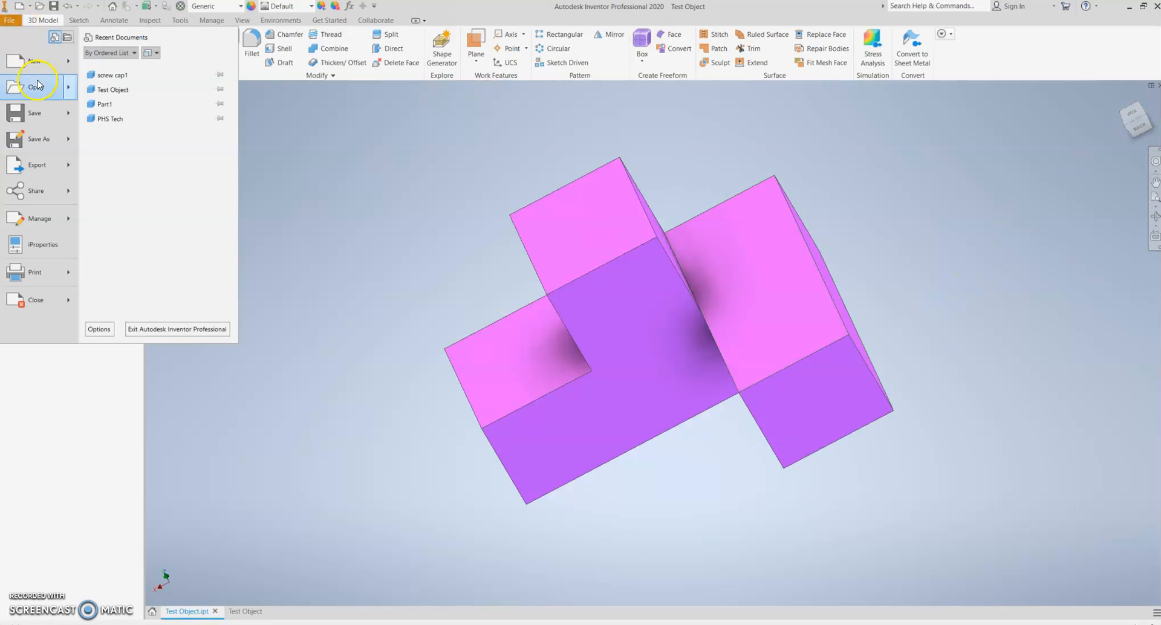
pyautogui.click(27, 60)
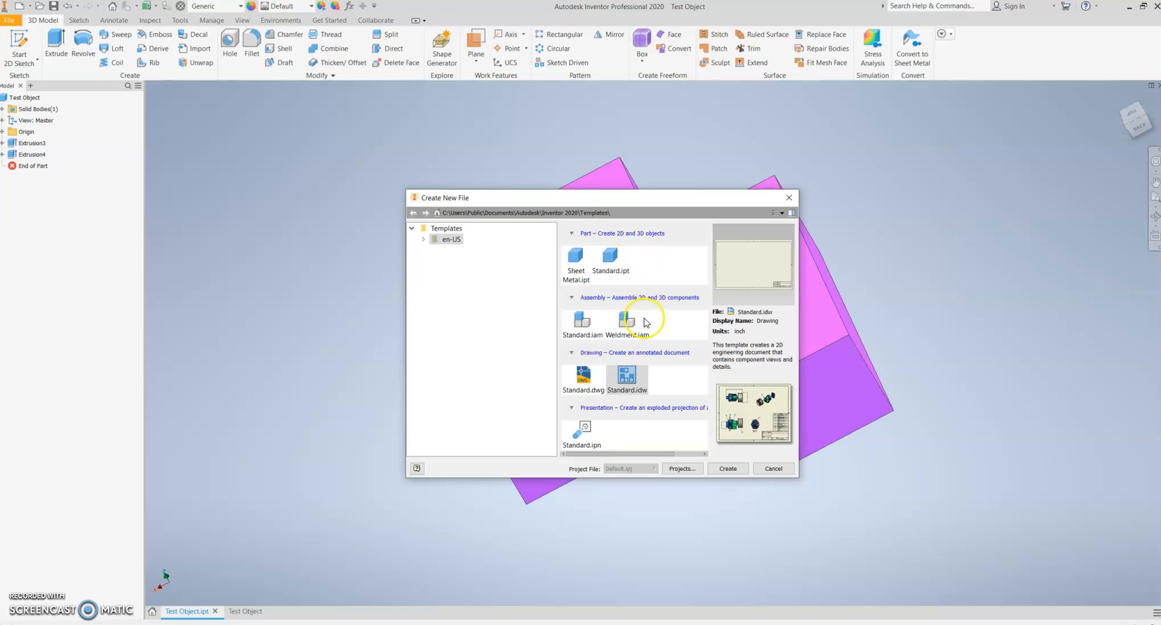
pyautogui.doubleClick(633, 385)
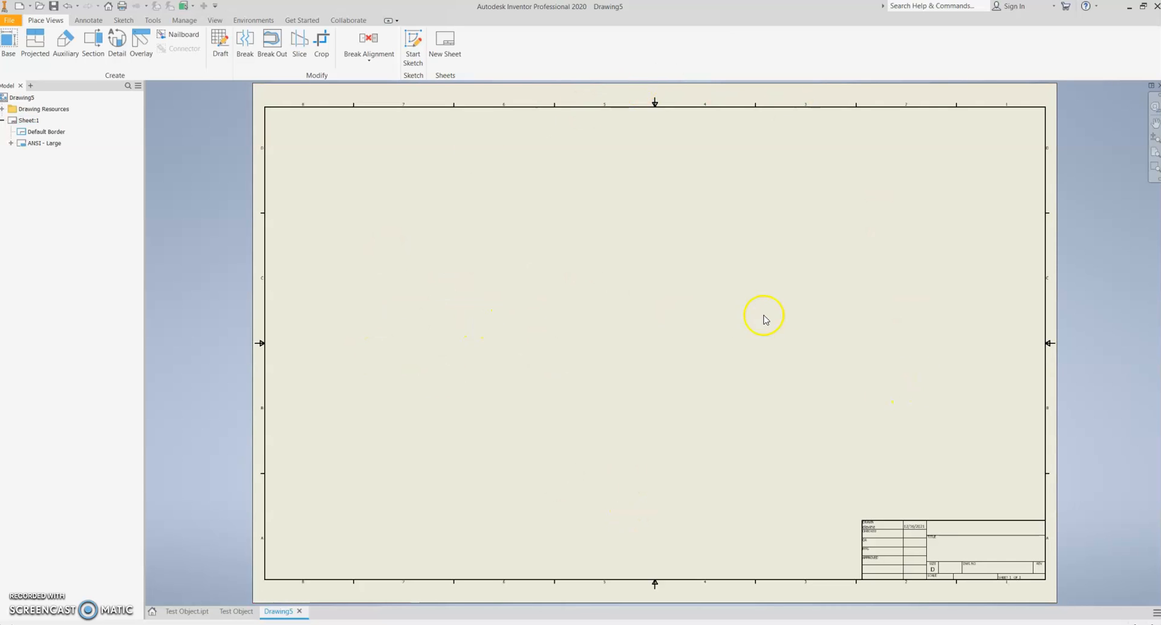
# - Set the sheet size to "A size, Landscape, 1 view" and delete the ANSI - Large title block from the sheet
pyautogui.click(28, 120)
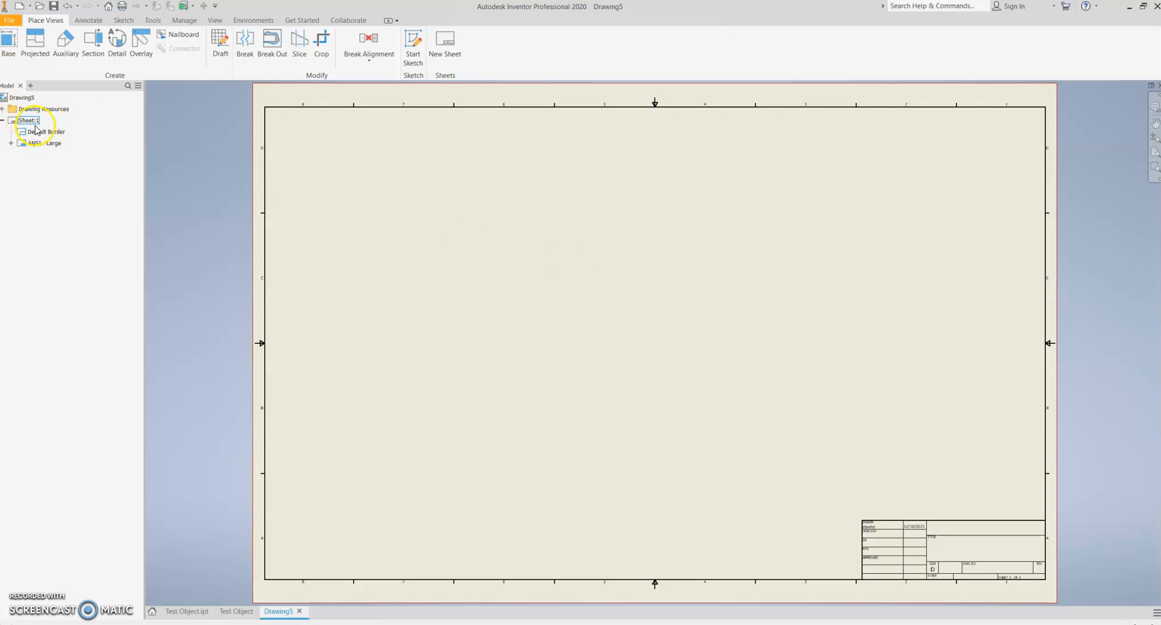
pyautogui.rightClick(33, 125)
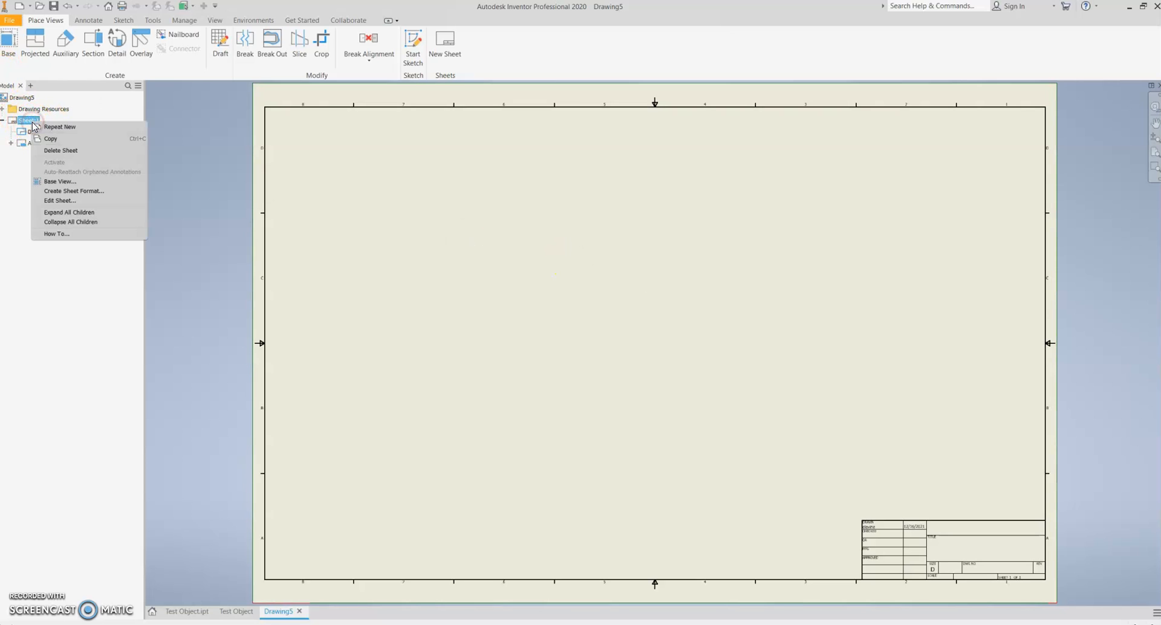
pyautogui.press('Escape')
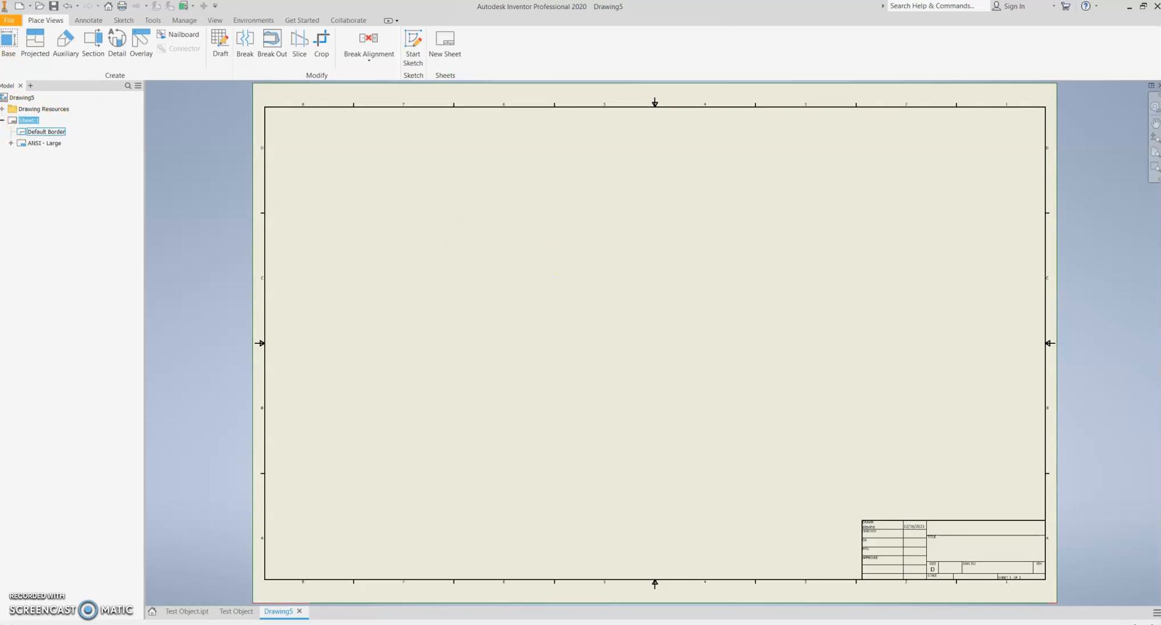
pyautogui.rightClick(28, 120)
pyautogui.click(60, 199)
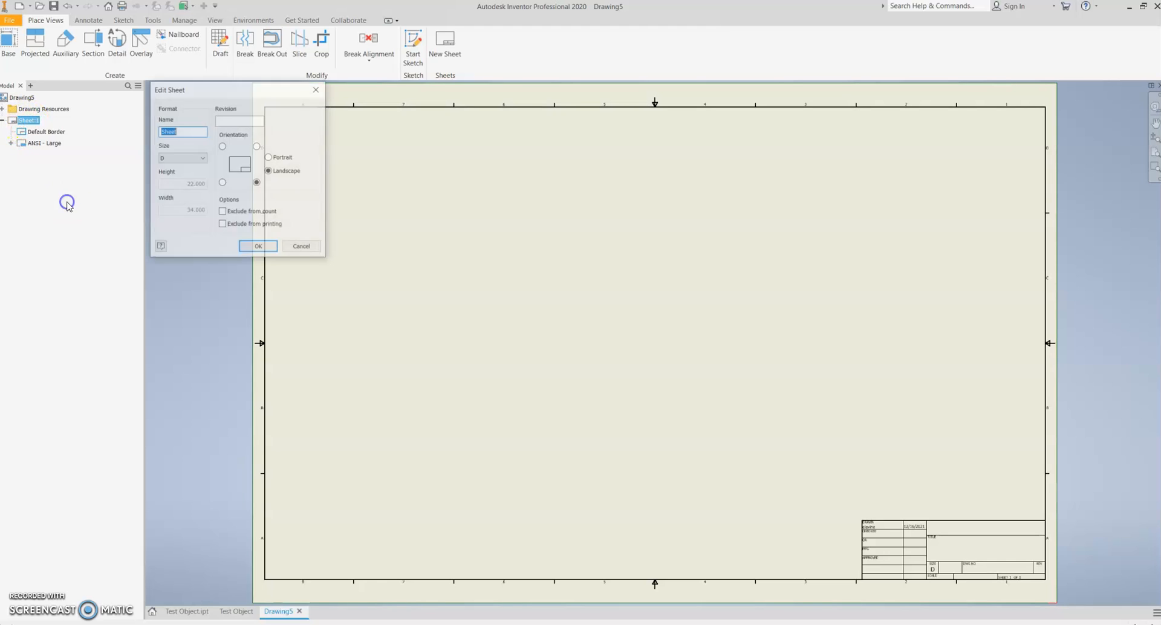
pyautogui.click(185, 158)
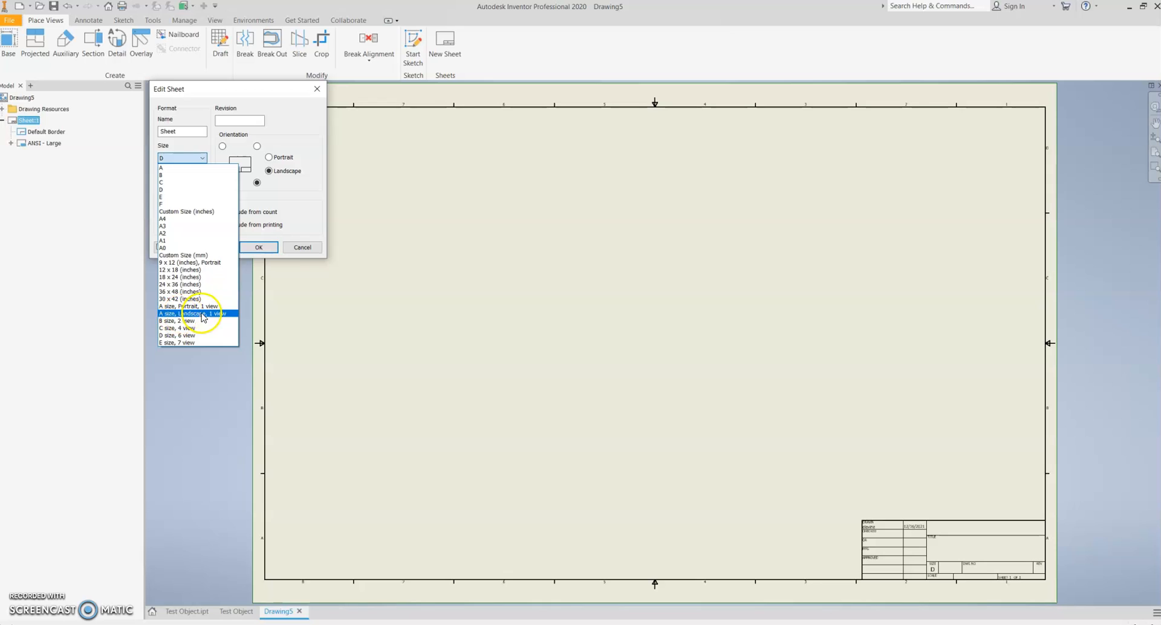
pyautogui.click(176, 314)
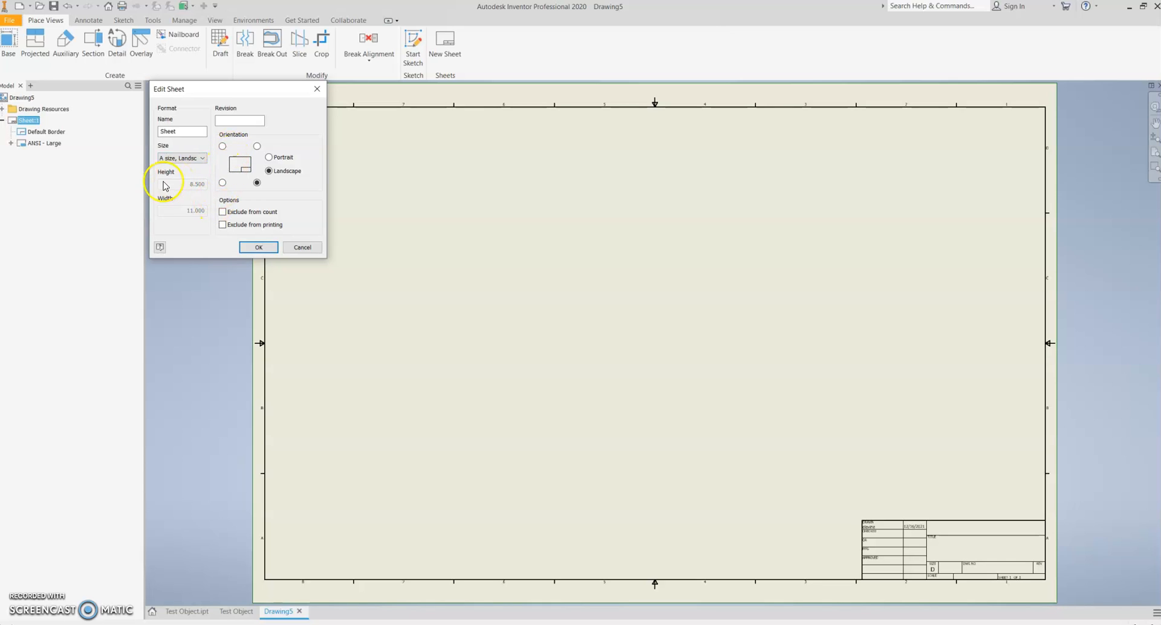
pyautogui.click(252, 248)
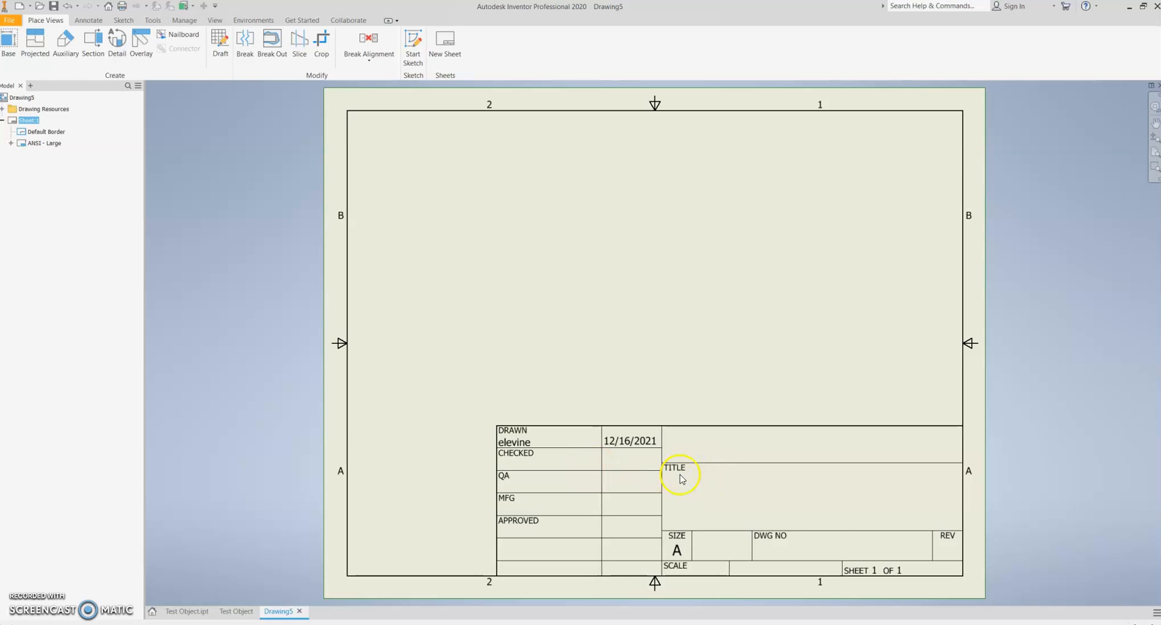
pyautogui.rightClick(46, 145)
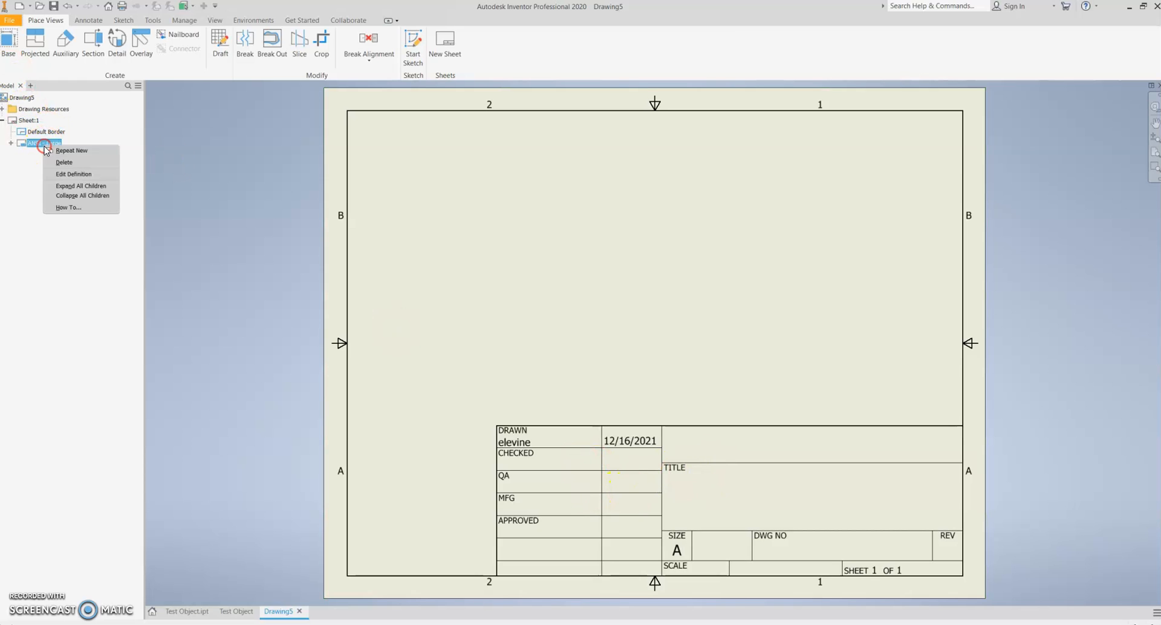
pyautogui.click(95, 165)
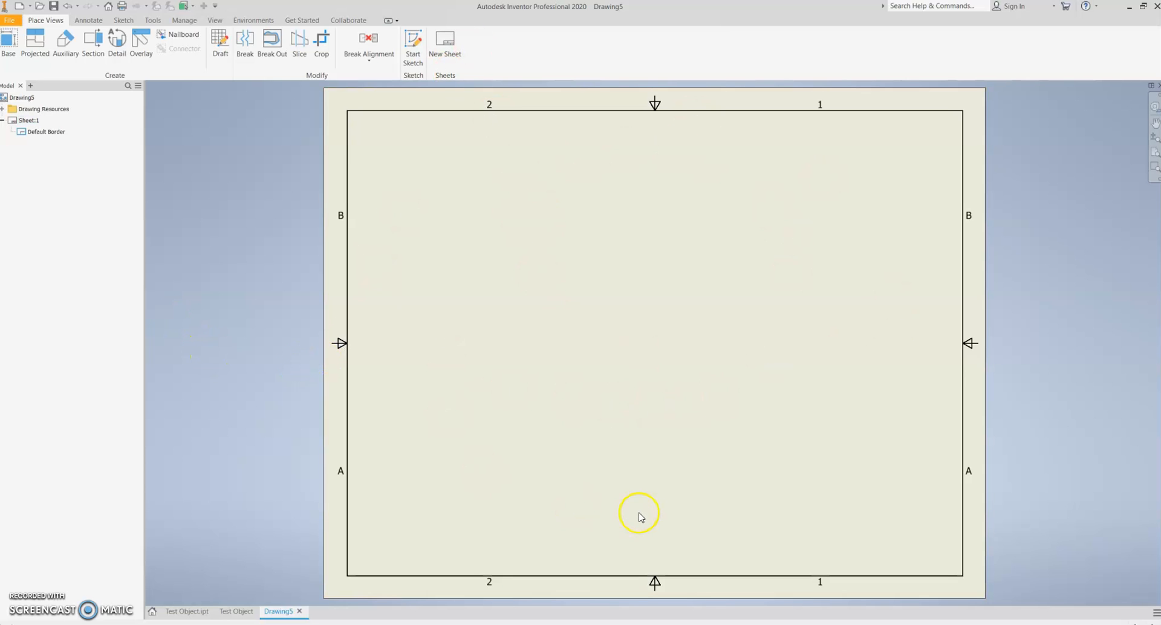
# - Start a base view of Test Object with the TOP face orientation, positioned in the sheet's lower-left area
pyautogui.click(9, 43)
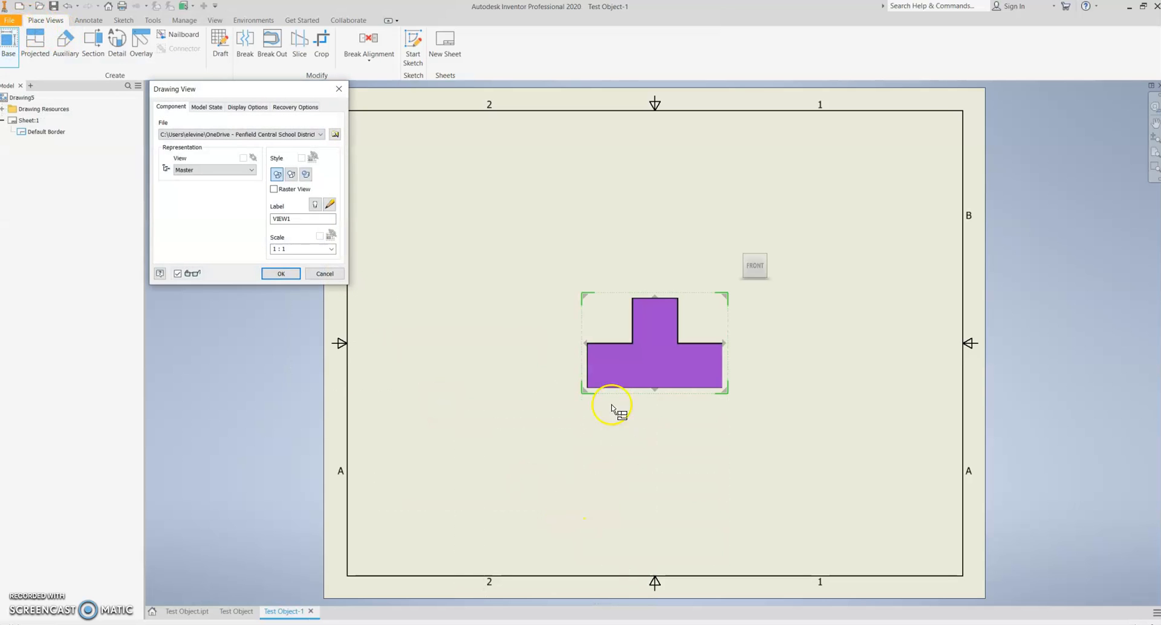
pyautogui.moveTo(641, 363)
pyautogui.mouseDown()
pyautogui.moveTo(505, 474)
pyautogui.moveTo(531, 487)
pyautogui.moveTo(528, 422)
pyautogui.mouseUp()
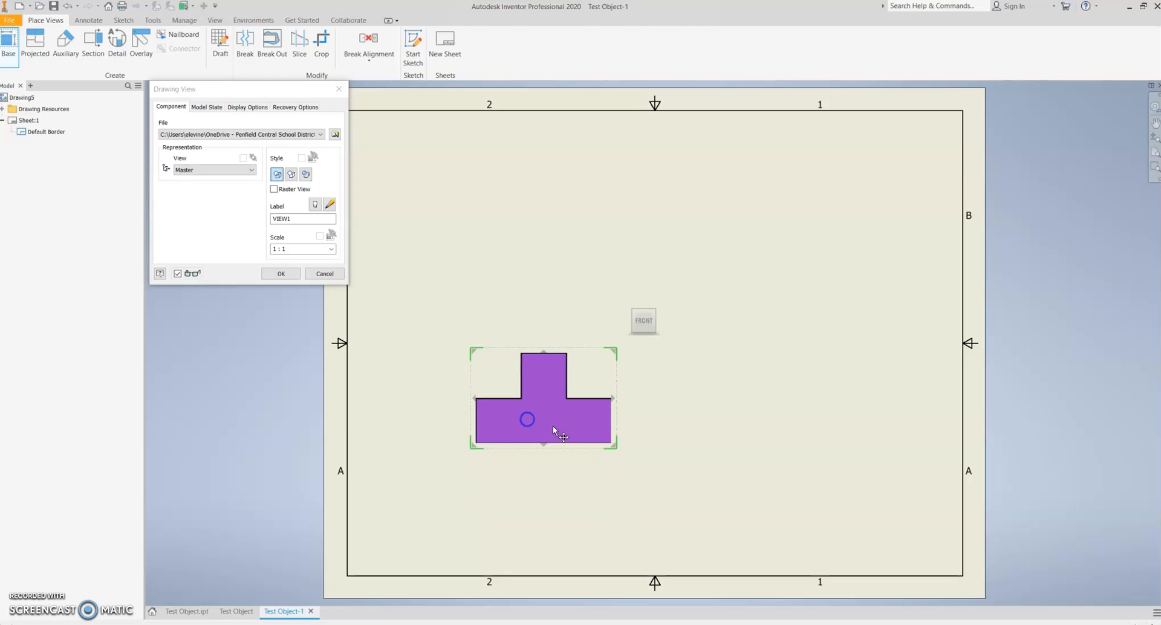
pyautogui.click(644, 307)
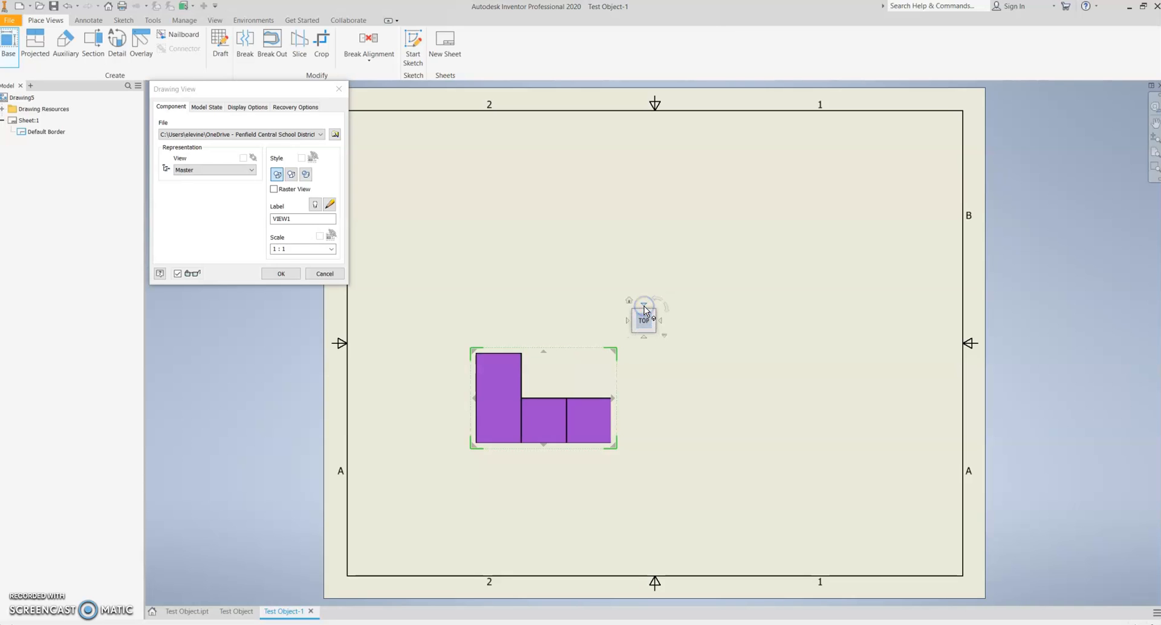
pyautogui.click(743, 434)
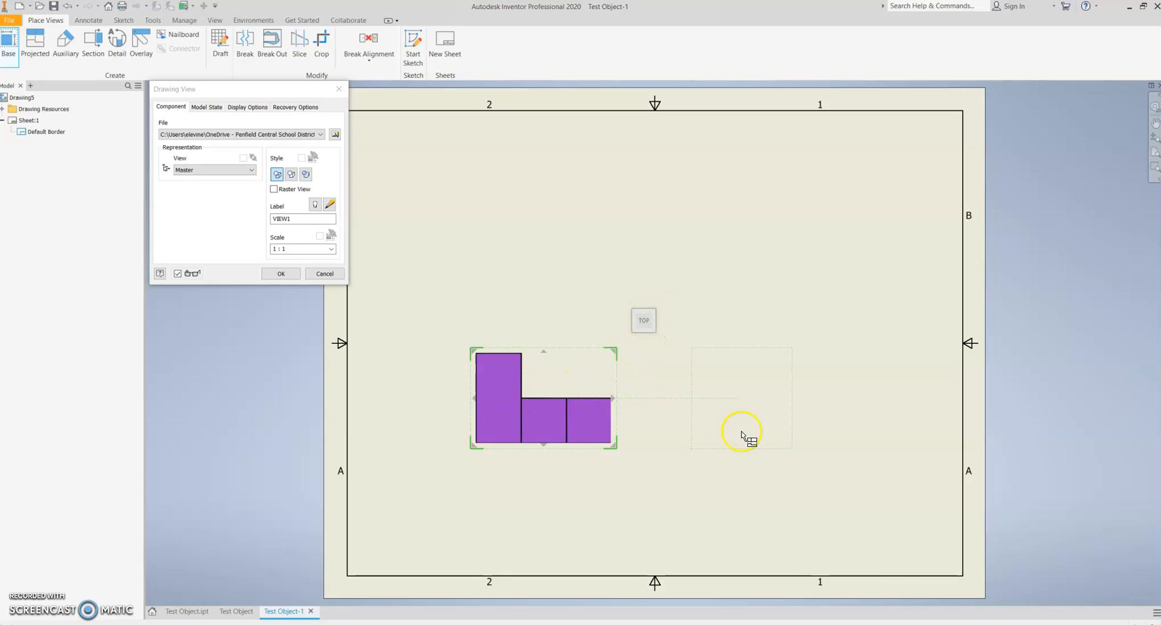
pyautogui.moveTo(488, 400); pyautogui.dragTo(475, 428)
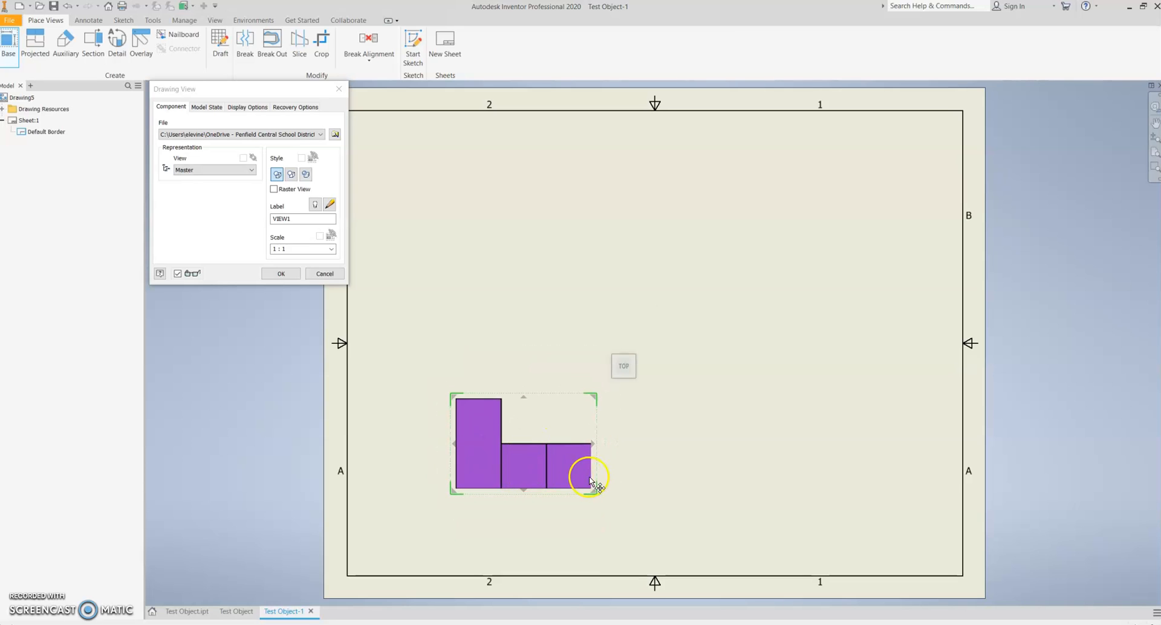
# - Add projected views above and to the right of the base view plus an isometric view at upper right, keeping the 1:1 scale
pyautogui.click(527, 396)
pyautogui.click(513, 230)
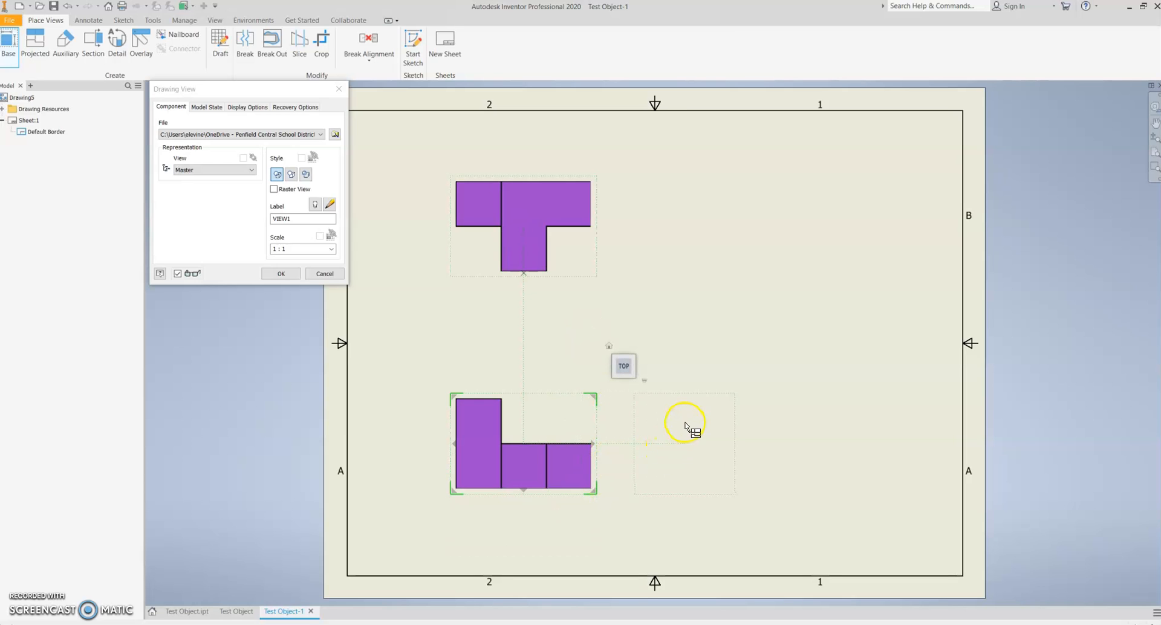
pyautogui.click(771, 444)
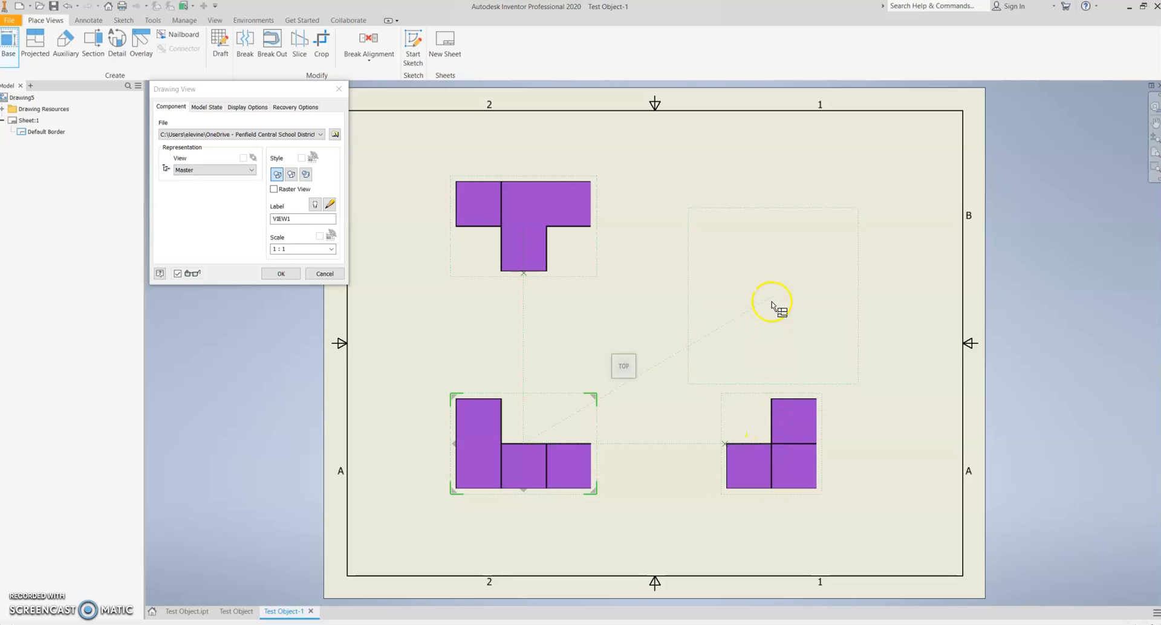
pyautogui.click(787, 237)
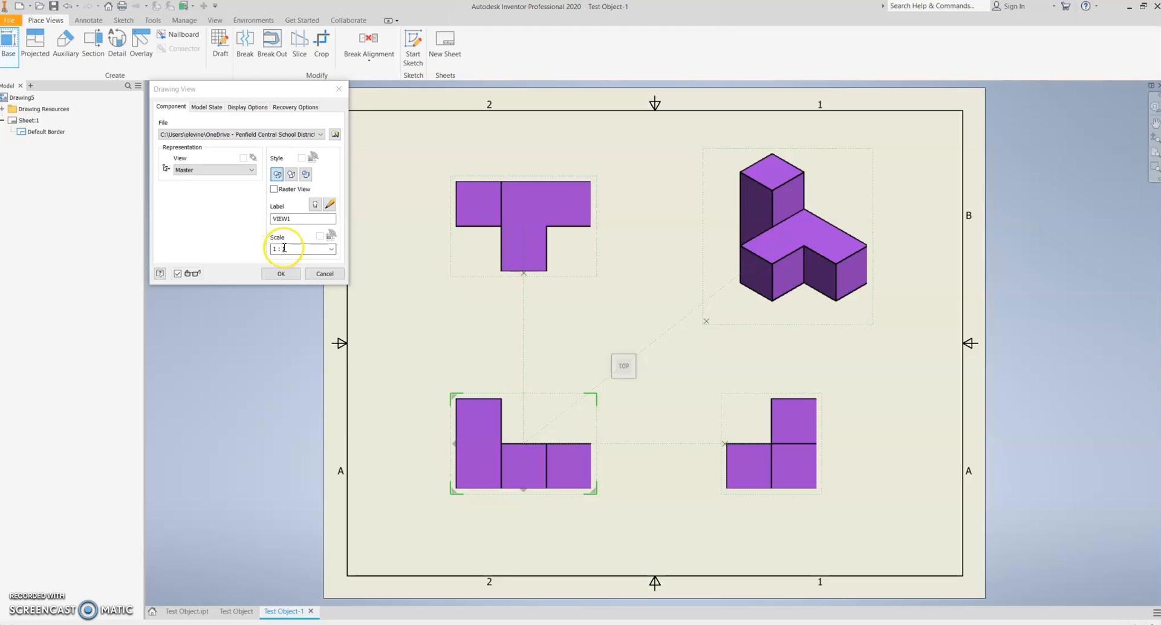
pyautogui.click(273, 277)
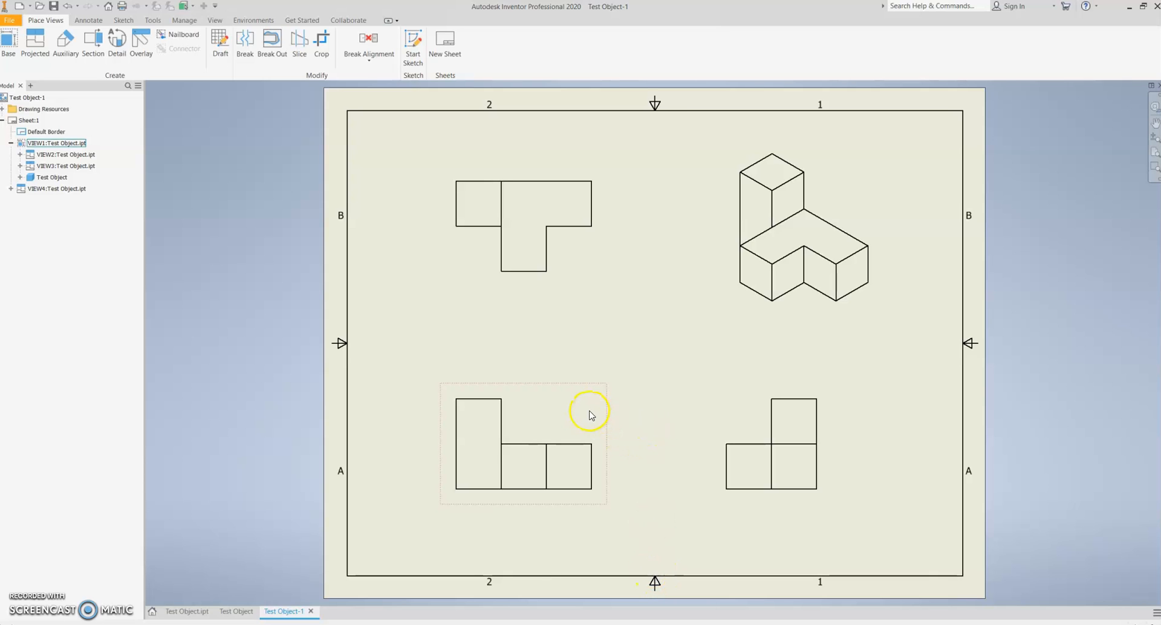
# - Move the base view slightly up and to the right on the sheet, leaving its view settings as they are
pyautogui.moveTo(607, 403)
pyautogui.mouseDown()
pyautogui.moveTo(635, 407)
pyautogui.moveTo(601, 329)
pyautogui.moveTo(622, 430)
pyautogui.moveTo(618, 367)
pyautogui.moveTo(653, 407)
pyautogui.moveTo(653, 432)
pyautogui.moveTo(619, 399)
pyautogui.mouseUp()
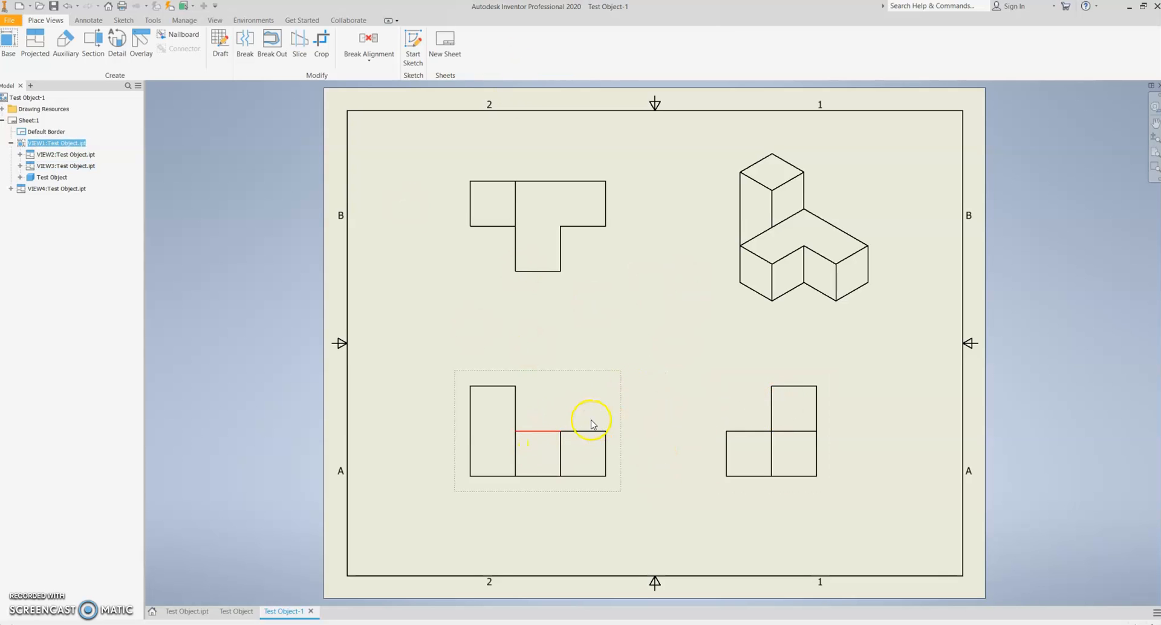
pyautogui.doubleClick(622, 404)
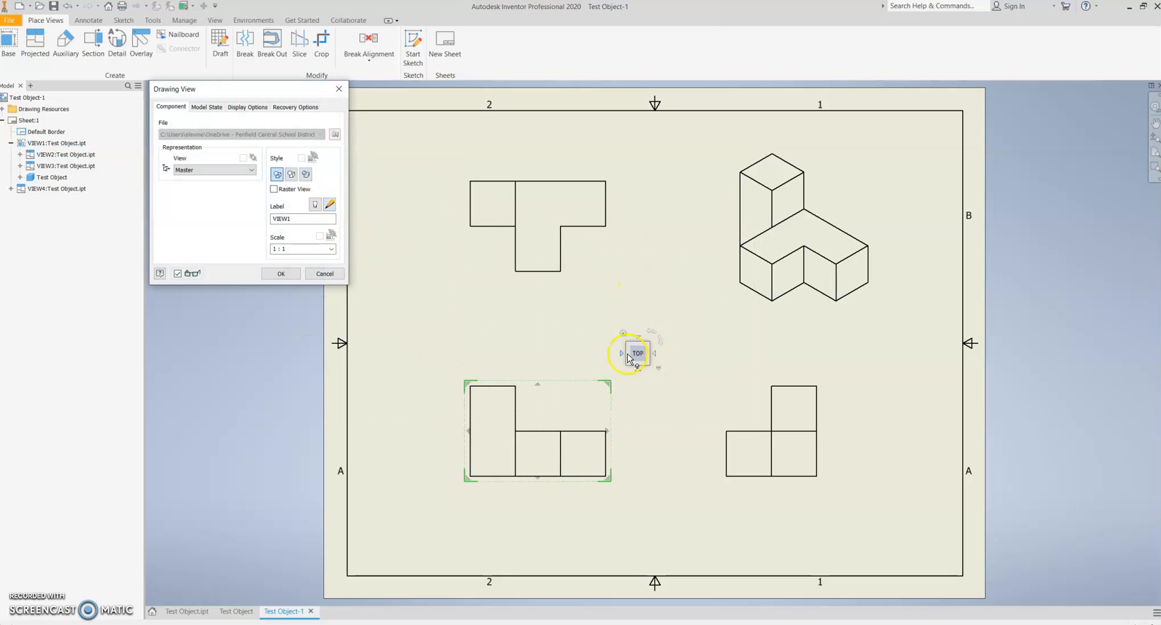
pyautogui.click(324, 274)
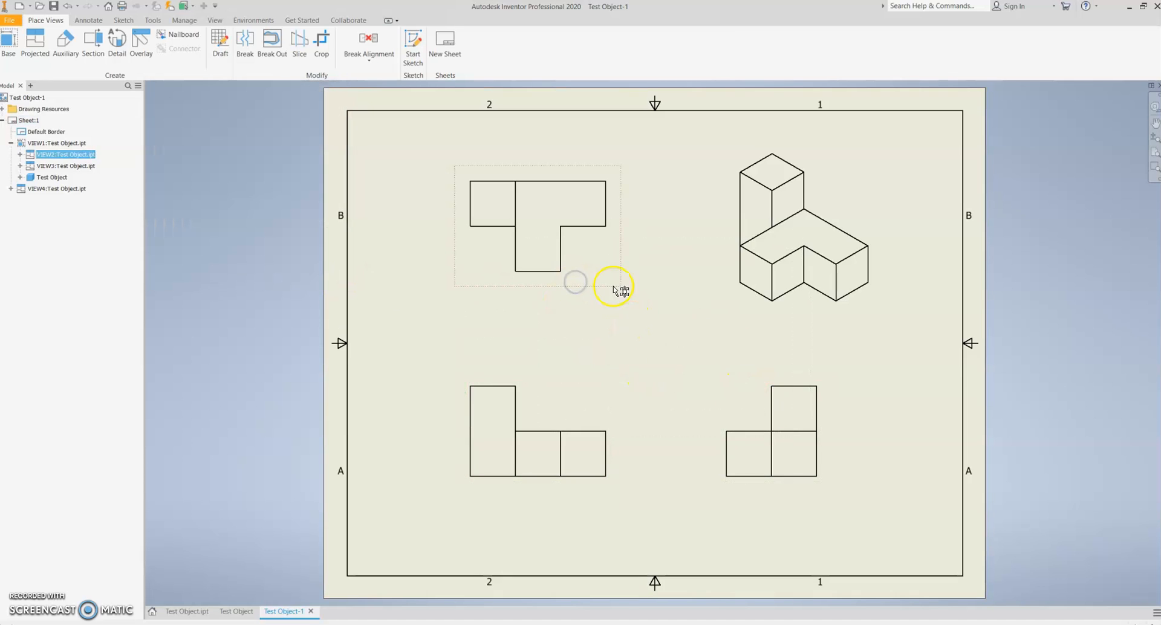
# - Delete the projected view above the base view and replace it with a new projection from the base view, placed slightly lower
pyautogui.press('Delete')
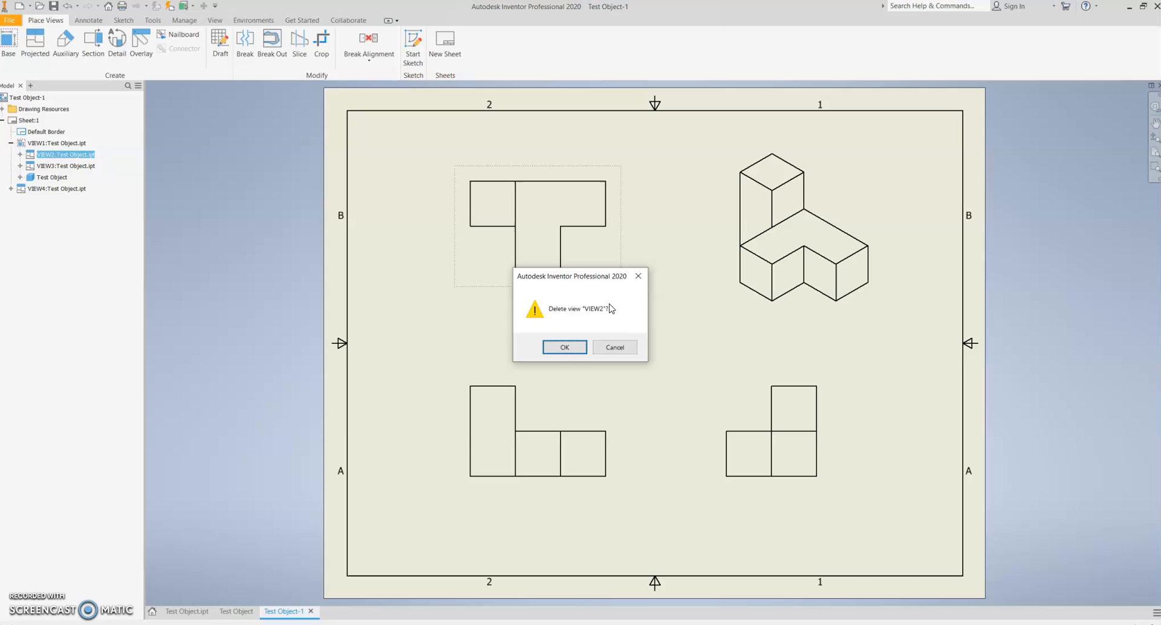
pyautogui.click(564, 347)
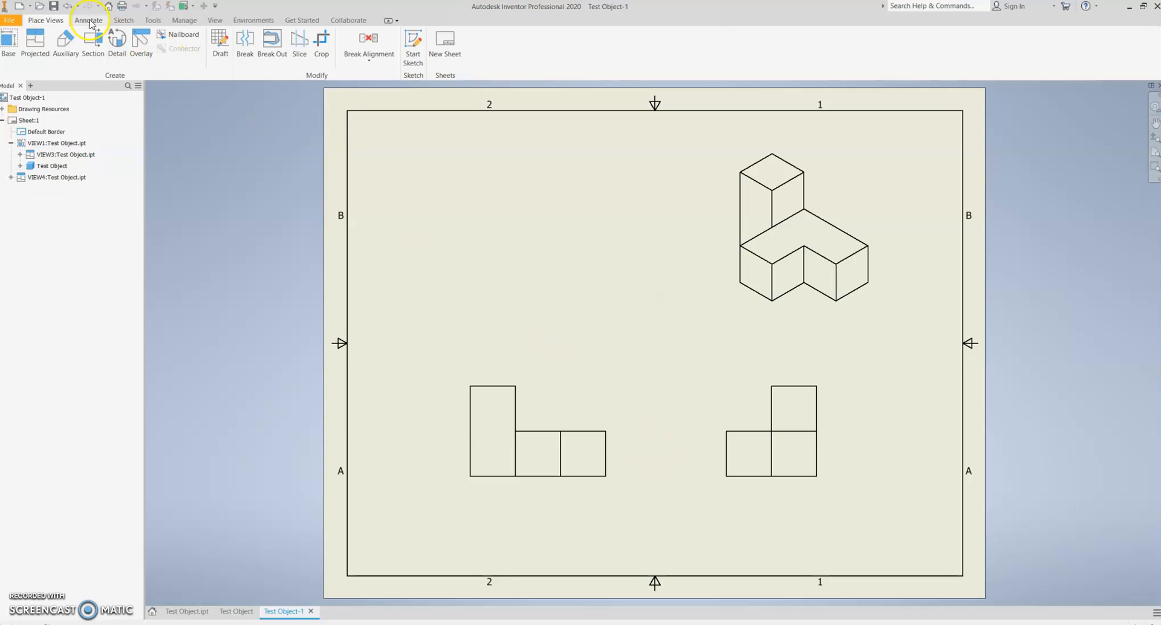
pyautogui.click(34, 44)
pyautogui.click(536, 451)
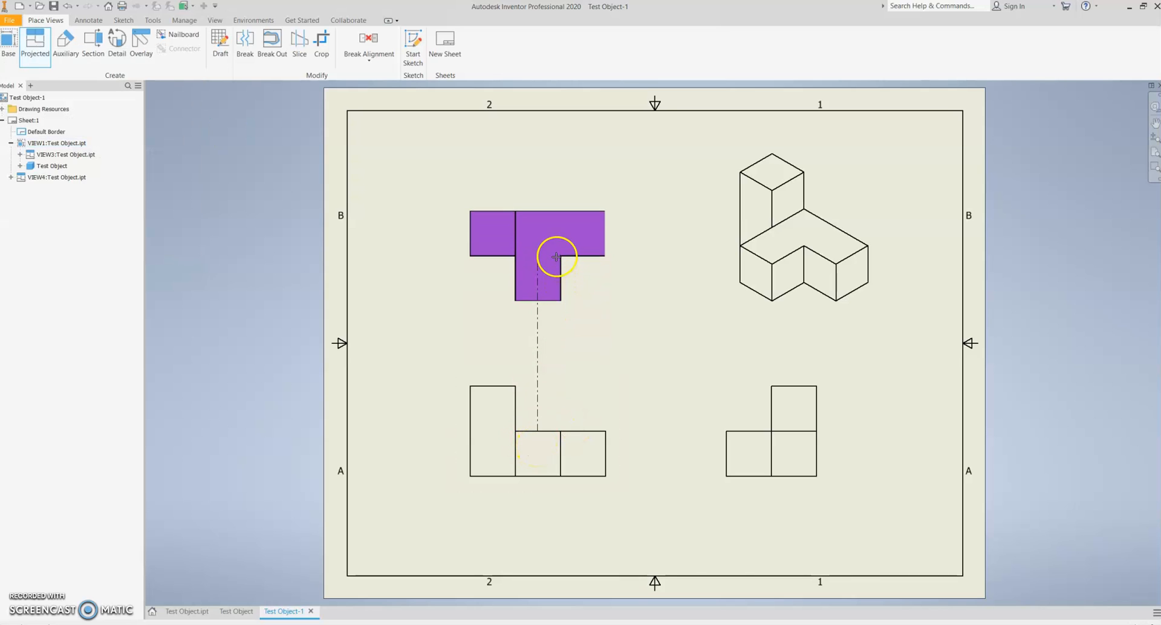
pyautogui.click(556, 256)
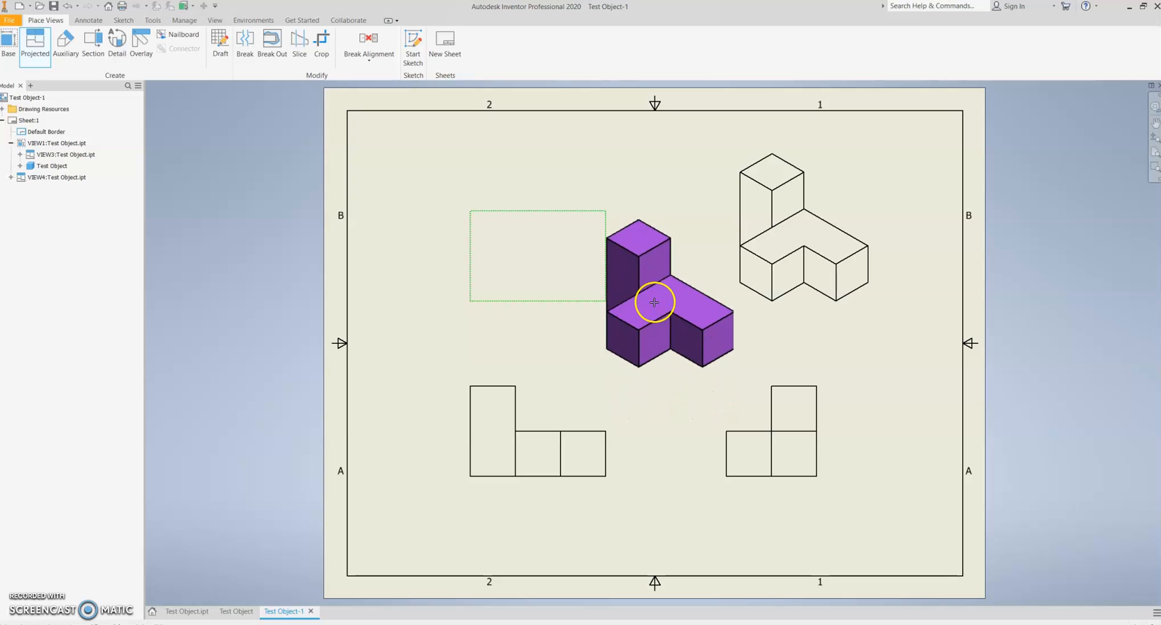
pyautogui.rightClick(616, 269)
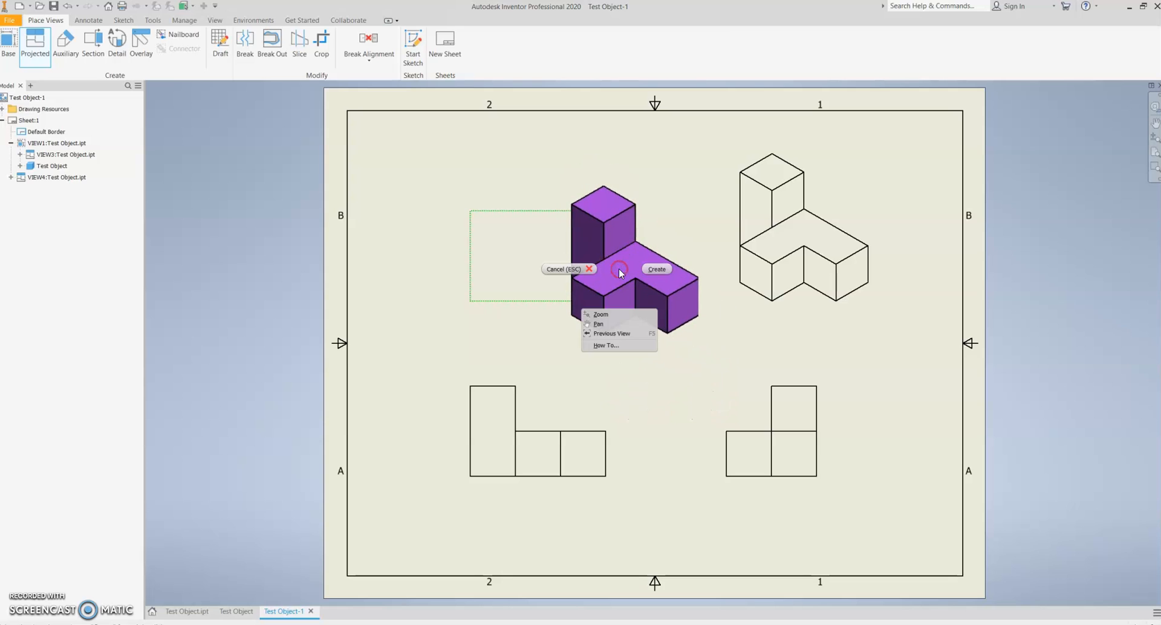
pyautogui.click(668, 270)
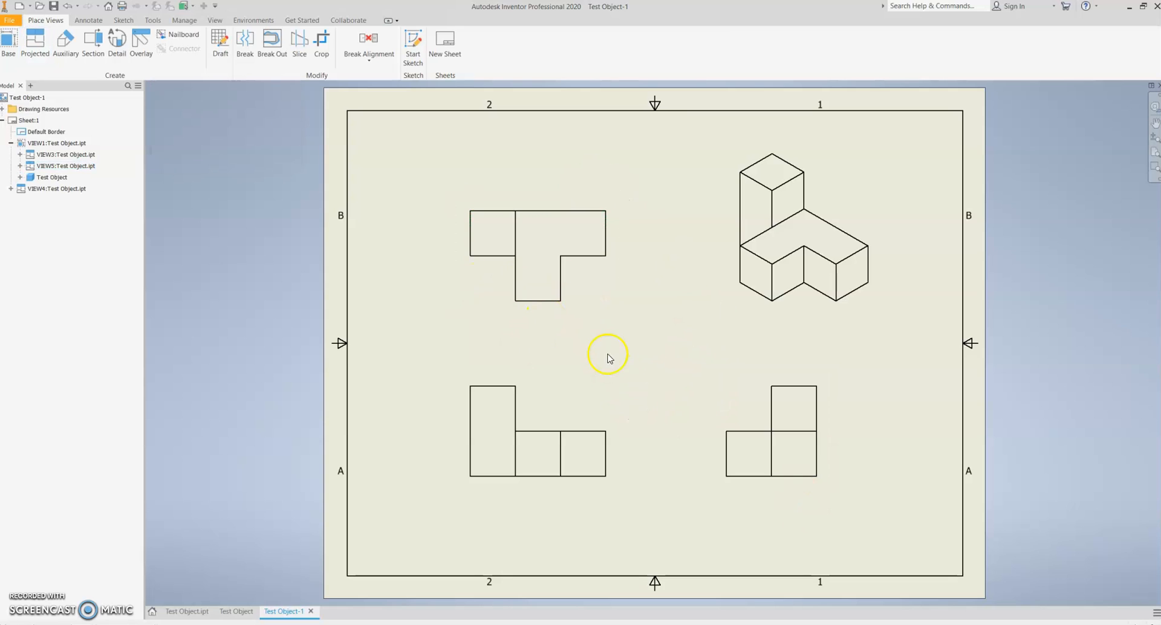